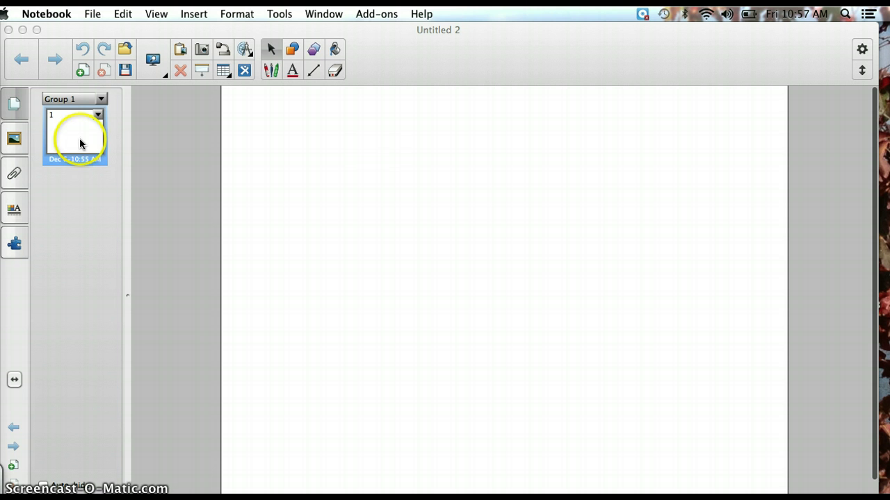
# - Draw a large circle in the middle of the blank page as the character's head
pyautogui.click(294, 50)
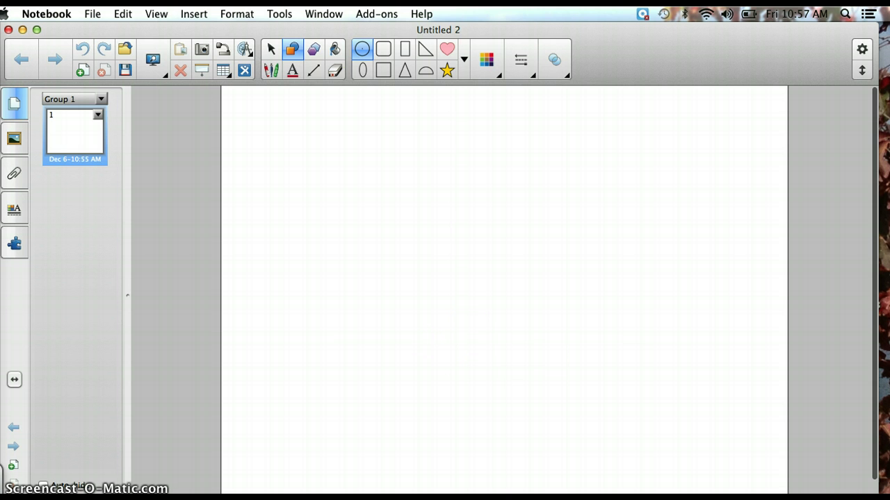
pyautogui.click(362, 49)
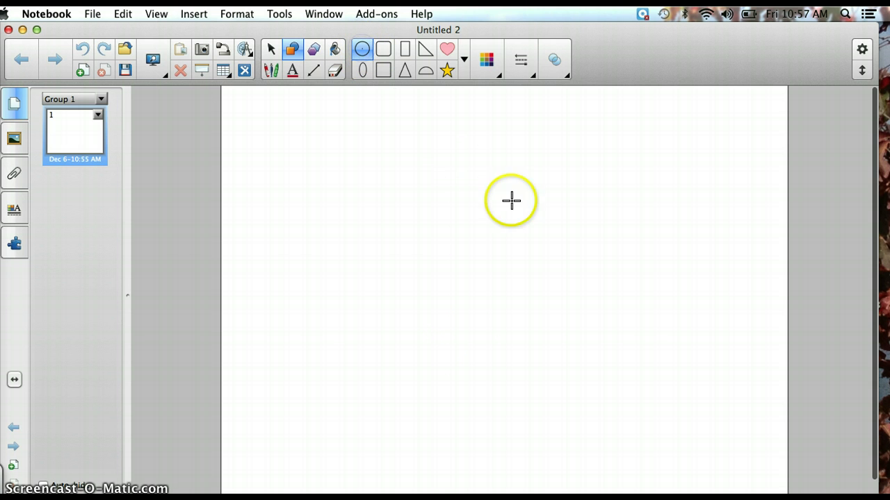
pyautogui.moveTo(534, 295); pyautogui.dragTo(469, 243)
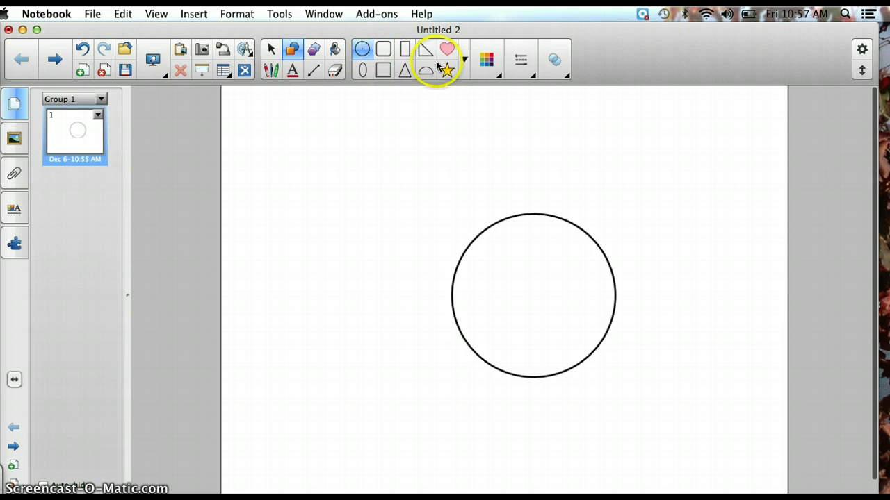
# - Draw two tall, narrow triangles above the circle as ears, one on each side
pyautogui.click(406, 70)
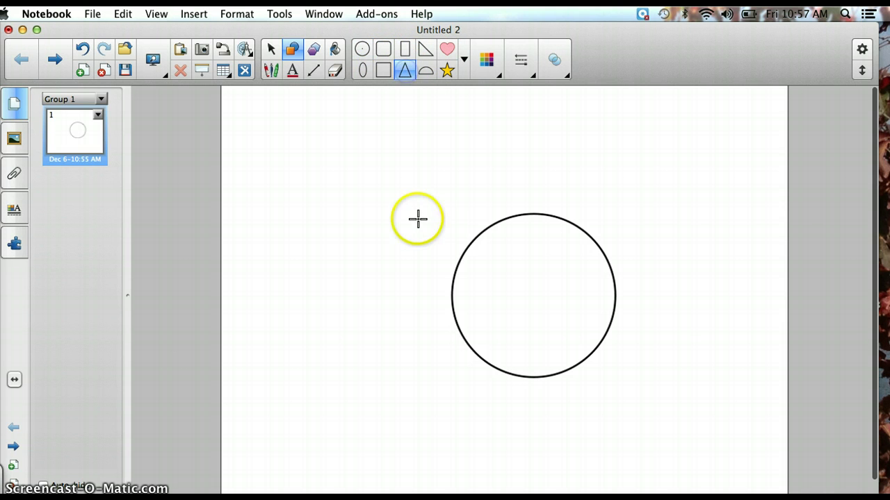
pyautogui.moveTo(458, 216); pyautogui.dragTo(461, 142)
pyautogui.moveTo(566, 217); pyautogui.dragTo(610, 121)
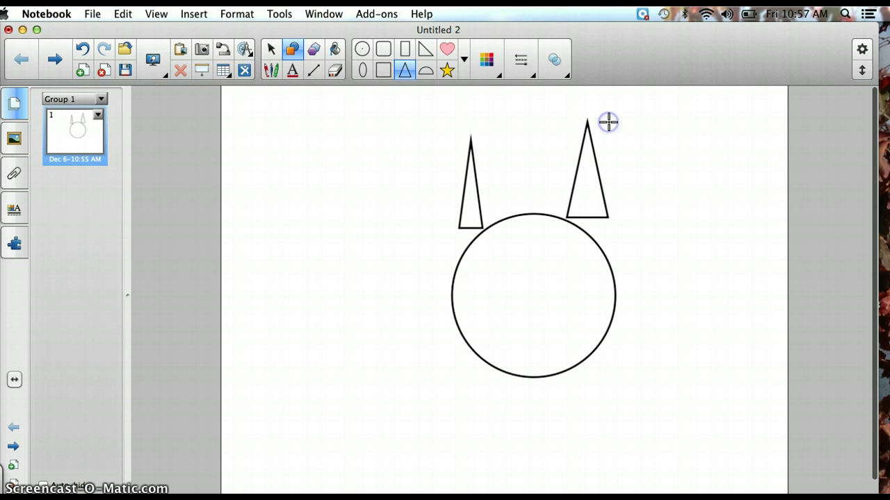
# - Draw two small yellow stars side by side in the upper half of the circle as eyes
pyautogui.click(363, 70)
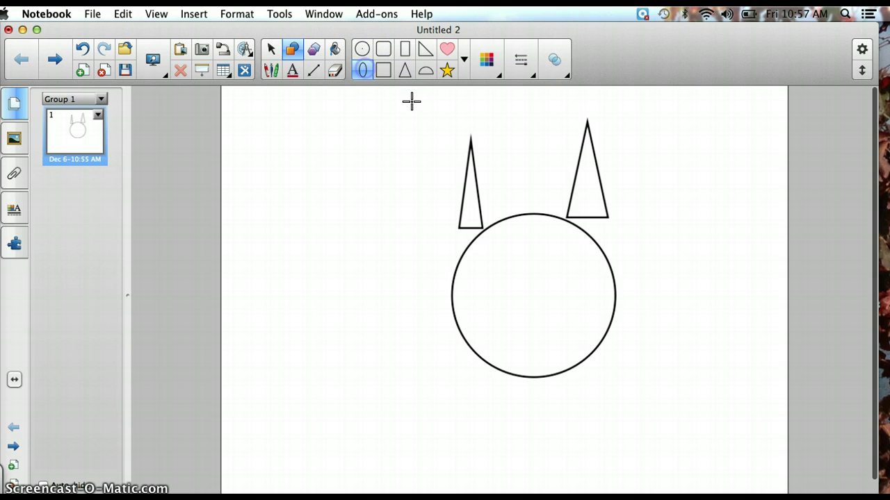
pyautogui.click(361, 52)
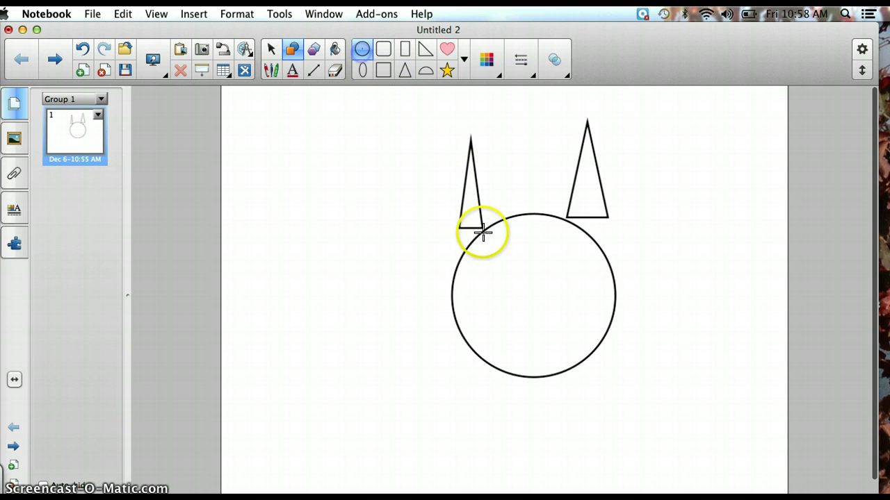
pyautogui.click(448, 72)
pyautogui.click(464, 61)
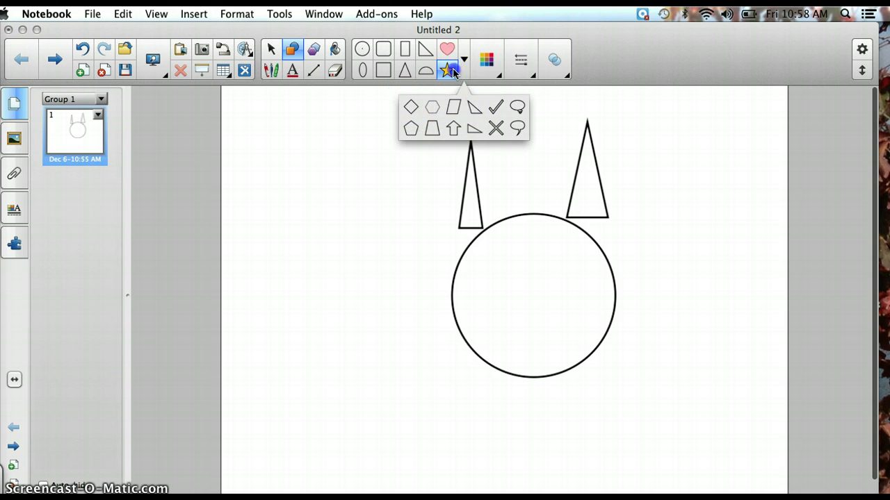
pyautogui.click(452, 72)
pyautogui.moveTo(489, 251)
pyautogui.mouseDown()
pyautogui.moveTo(515, 265)
pyautogui.moveTo(519, 280)
pyautogui.moveTo(554, 264)
pyautogui.moveTo(583, 287)
pyautogui.mouseUp()
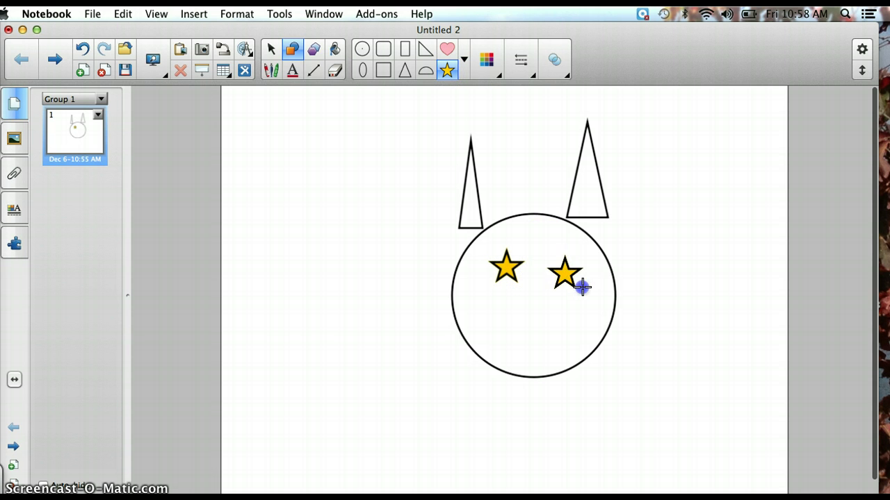
# - Draw a small upright oval between and slightly below the two stars as the nose
pyautogui.click(447, 71)
pyautogui.click(466, 70)
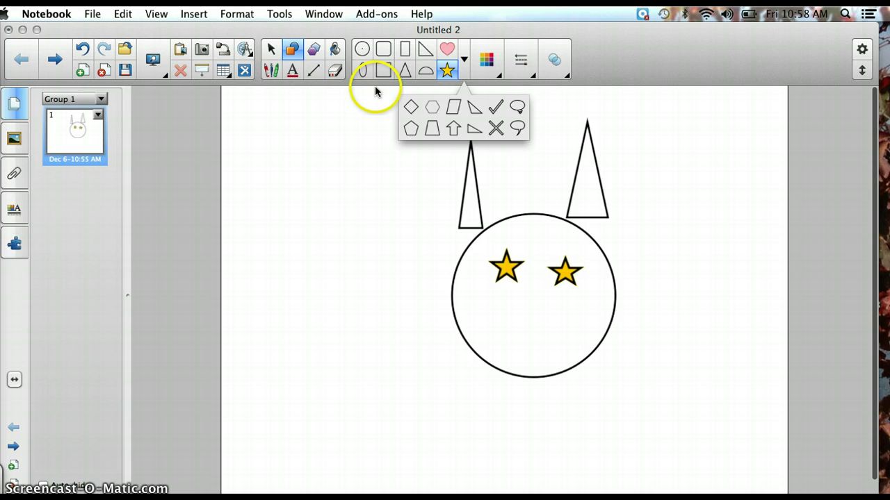
pyautogui.click(464, 60)
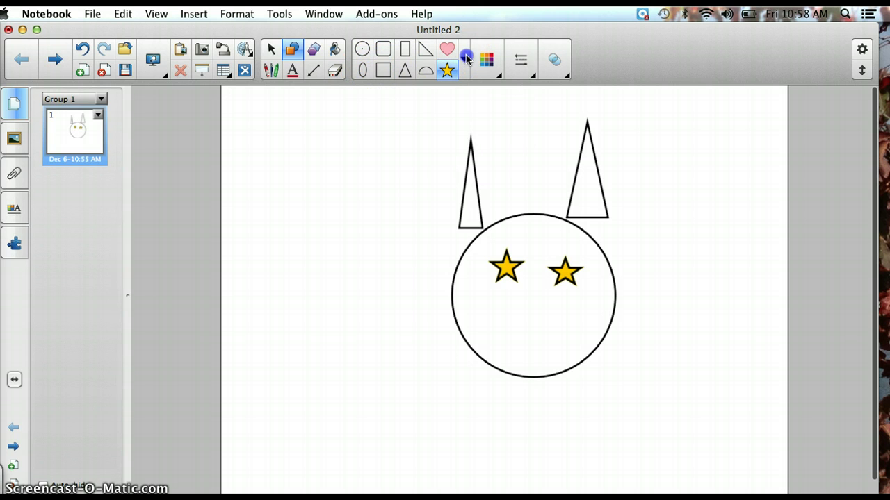
pyautogui.click(365, 69)
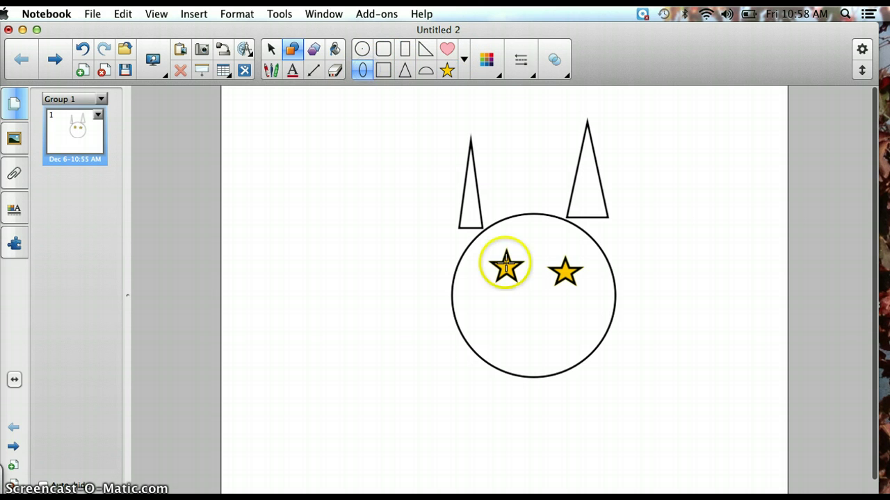
pyautogui.moveTo(530, 282)
pyautogui.mouseDown()
pyautogui.moveTo(552, 318)
pyautogui.moveTo(548, 311)
pyautogui.mouseUp()
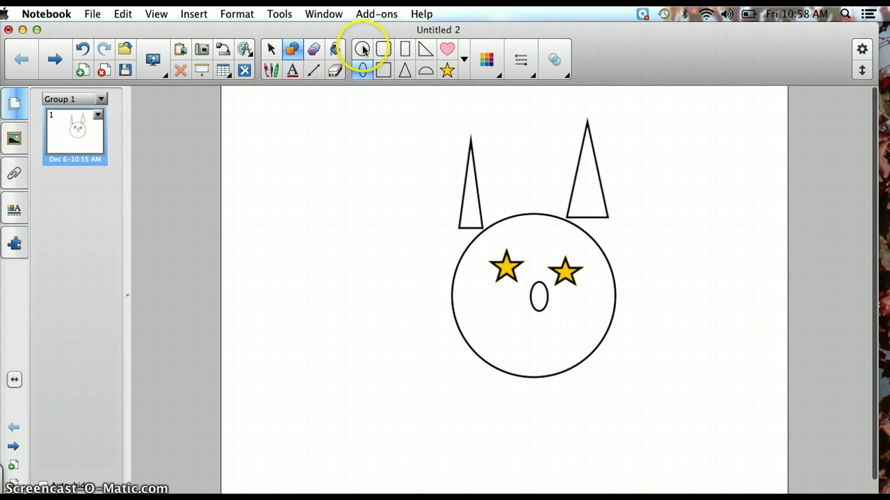
pyautogui.click(522, 334)
pyautogui.click(272, 50)
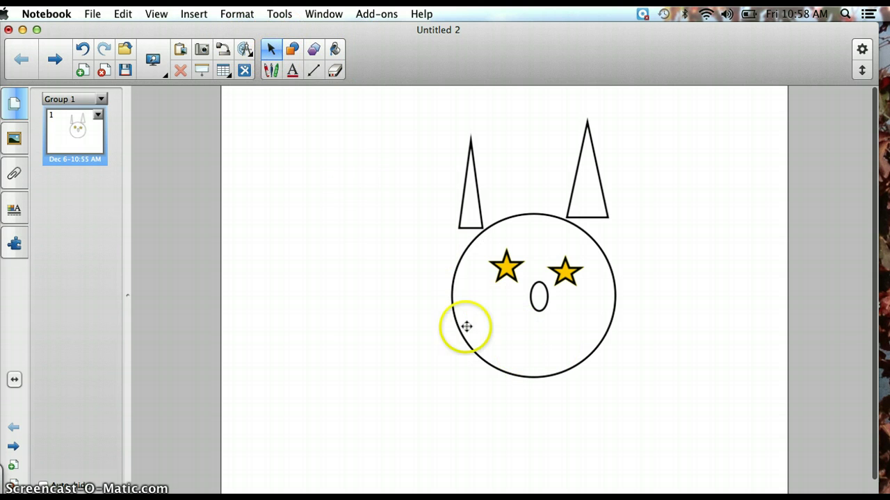
# - Fill the large head circle with light orange
pyautogui.click(335, 49)
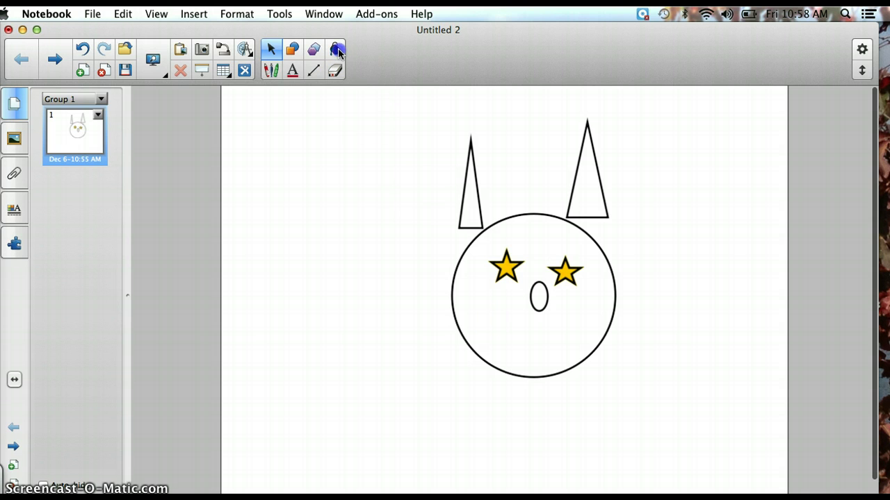
pyautogui.click(319, 189)
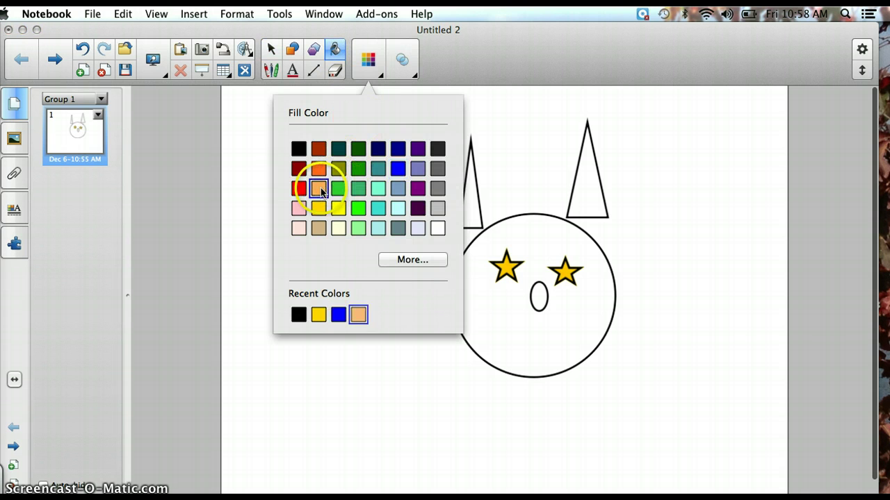
pyautogui.click(507, 326)
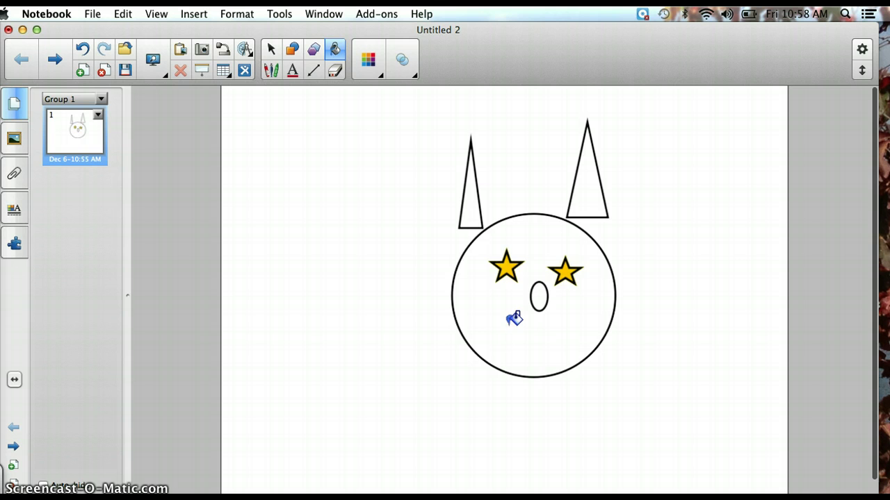
pyautogui.click(510, 324)
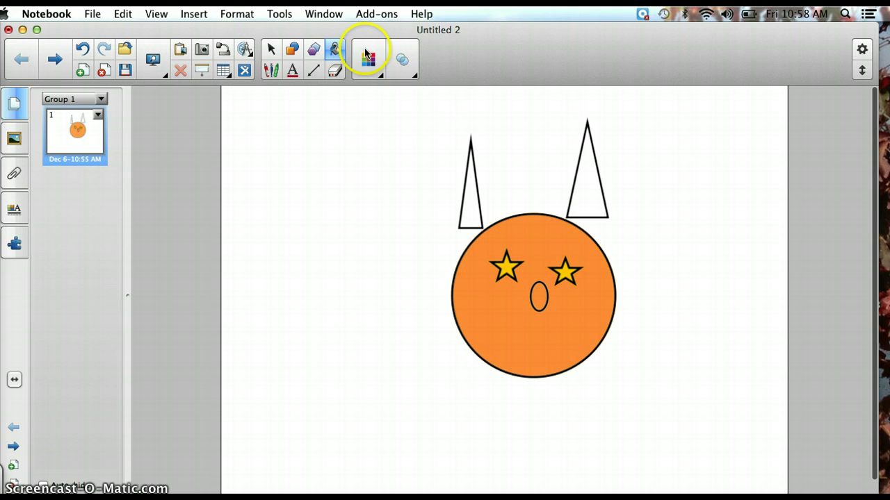
# - Fill both ear triangles with the darkest grey
pyautogui.click(382, 79)
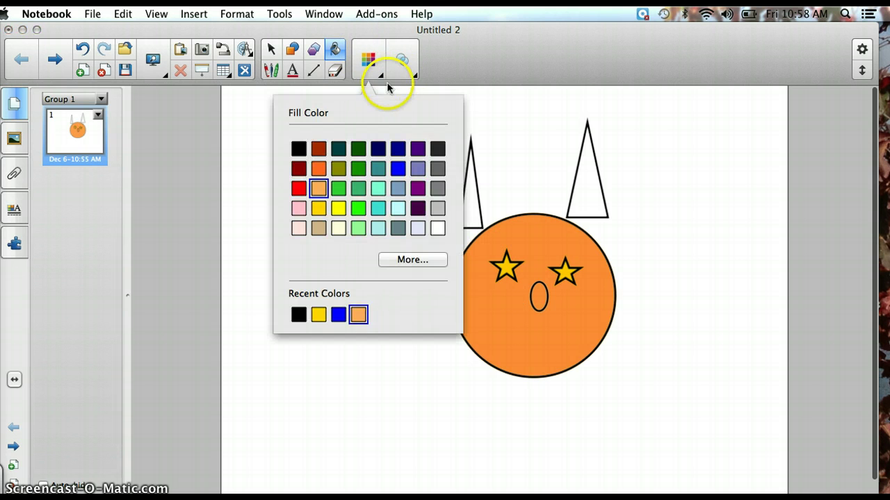
pyautogui.click(437, 148)
pyautogui.click(588, 184)
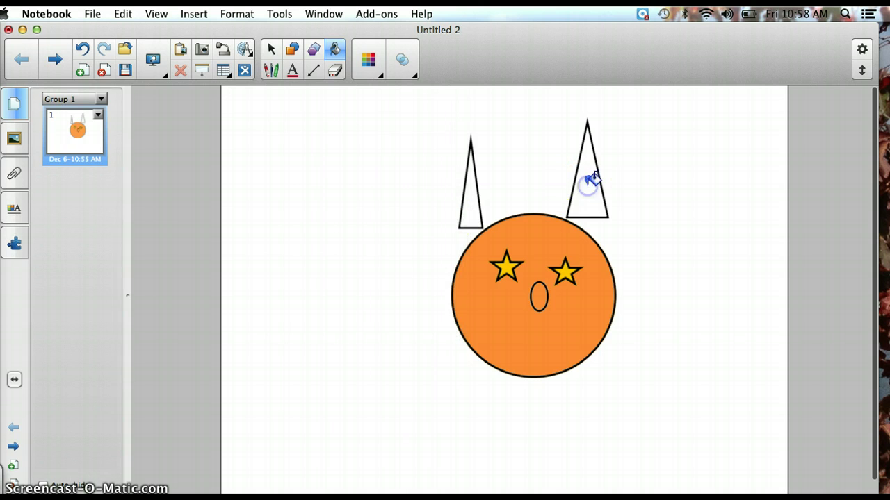
pyautogui.click(472, 212)
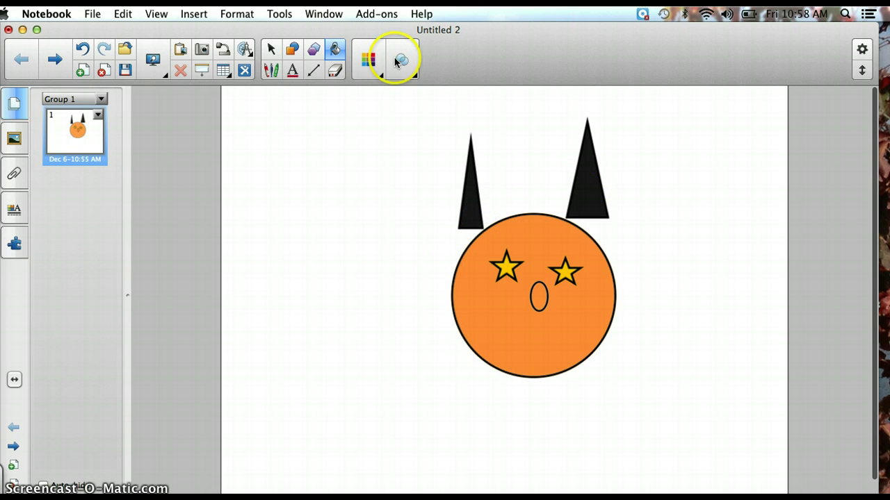
pyautogui.click(292, 49)
pyautogui.click(314, 51)
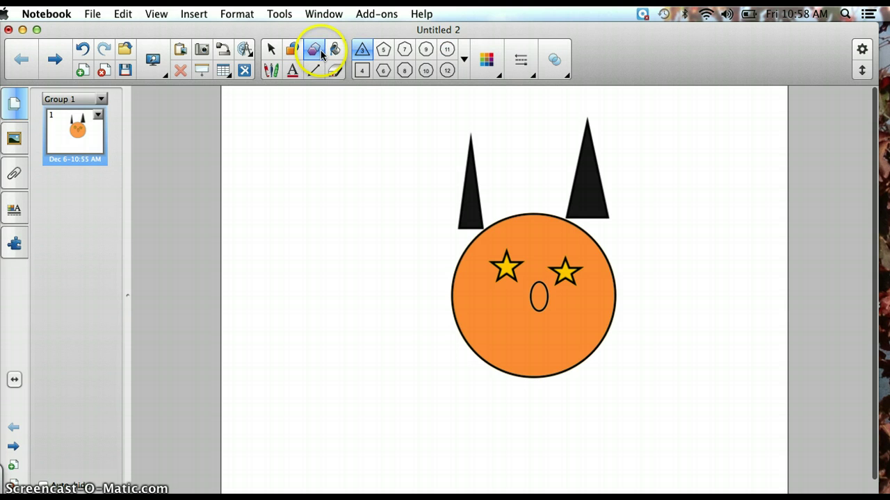
pyautogui.click(464, 60)
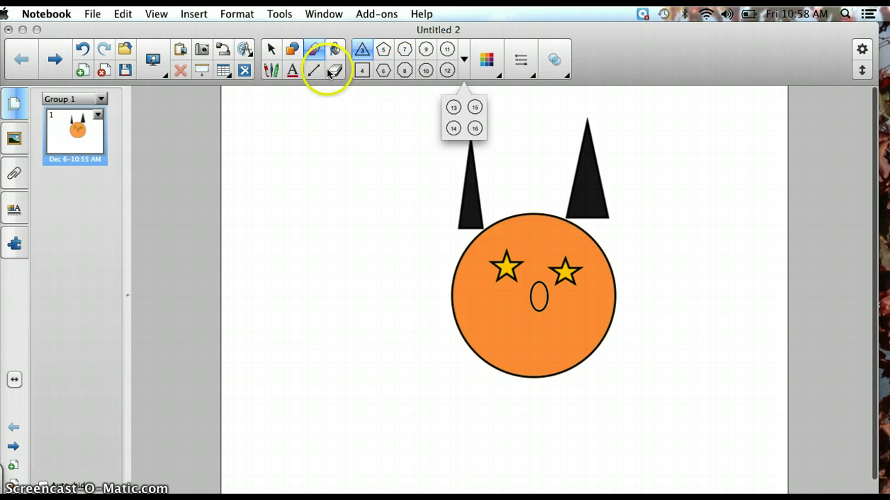
pyautogui.click(336, 49)
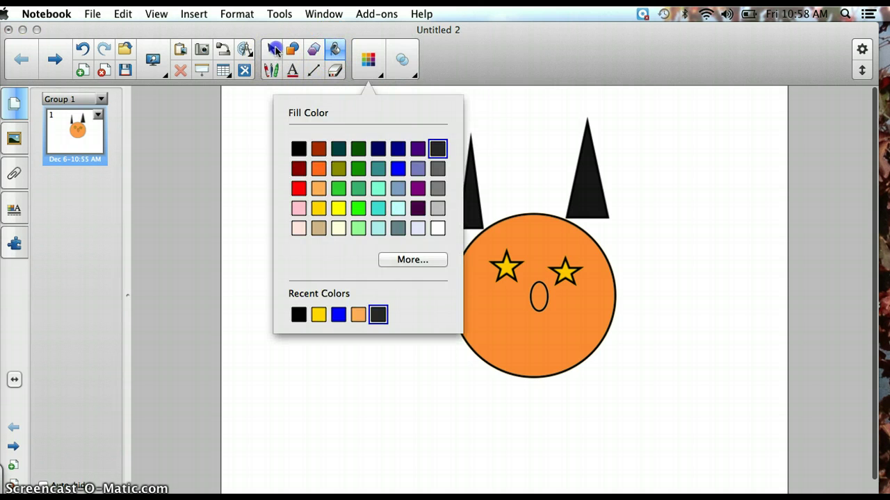
pyautogui.click(271, 49)
# - Draw a large pink heart in the empty space to the left of the head
pyautogui.click(292, 49)
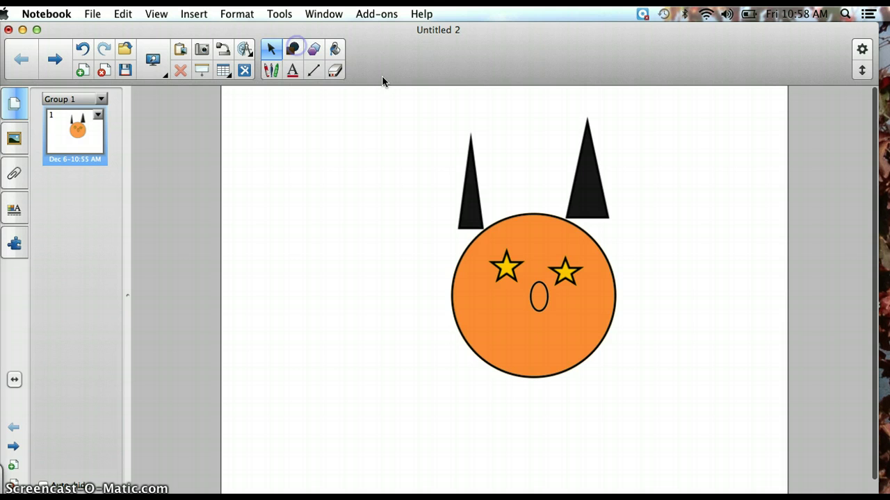
pyautogui.click(446, 51)
pyautogui.moveTo(301, 218); pyautogui.dragTo(419, 314)
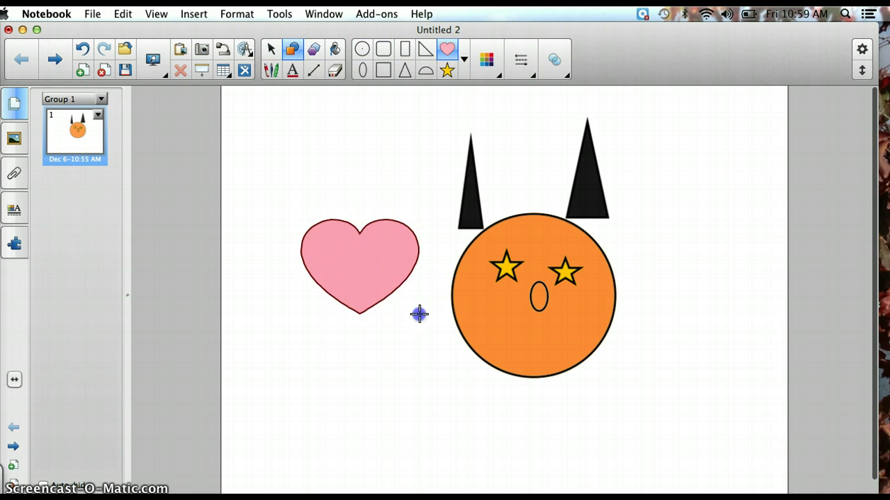
# - Try to erase the top of the heart with the largest eraser size
pyautogui.click(335, 71)
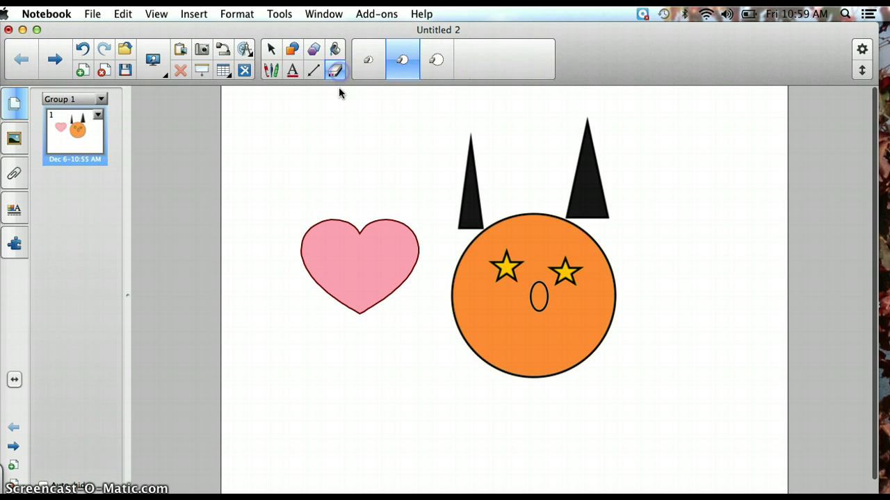
pyautogui.click(436, 59)
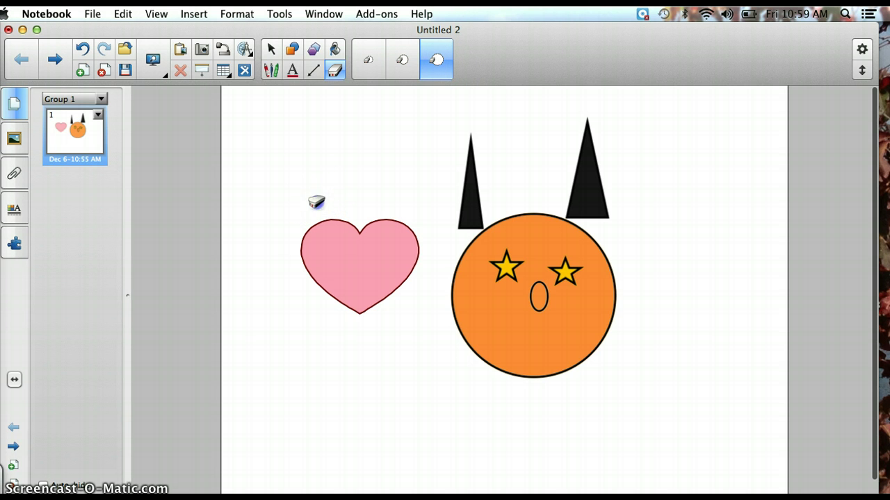
pyautogui.moveTo(318, 200)
pyautogui.mouseDown()
pyautogui.moveTo(328, 308)
pyautogui.moveTo(391, 234)
pyautogui.moveTo(405, 247)
pyautogui.moveTo(371, 199)
pyautogui.mouseUp()
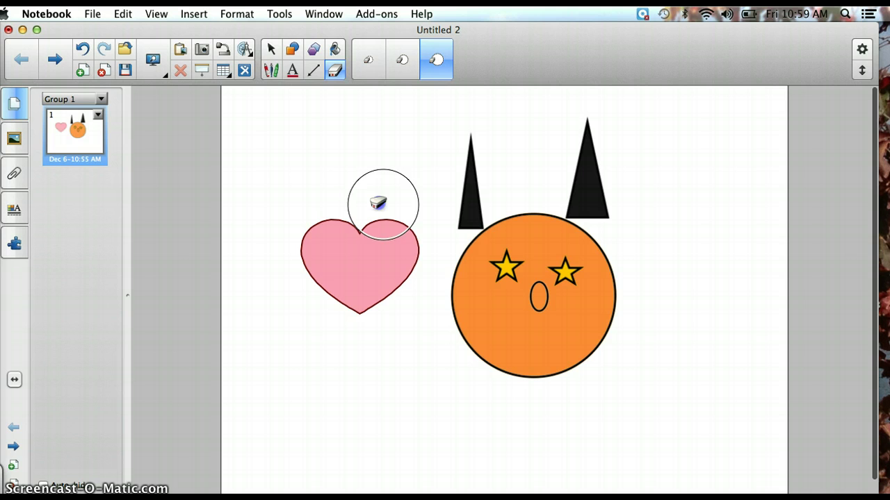
# - Move the heart up and to the left, and delete it from the page
pyautogui.click(272, 52)
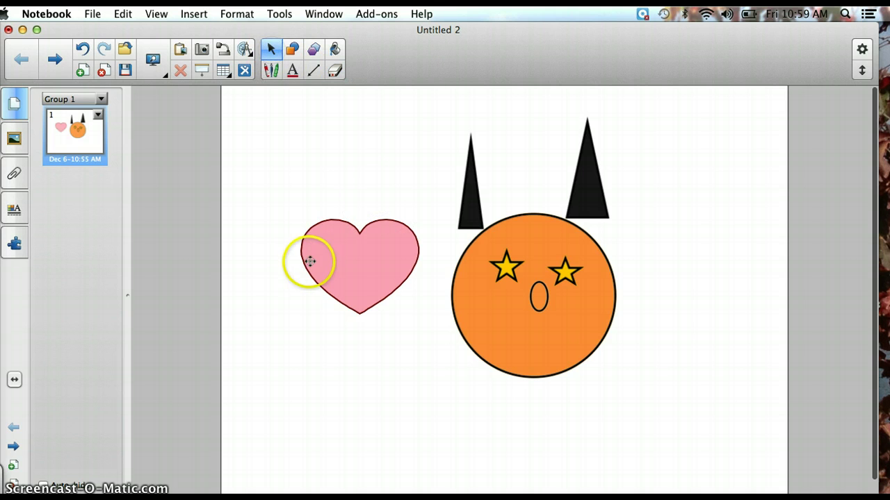
pyautogui.moveTo(308, 259); pyautogui.dragTo(279, 207)
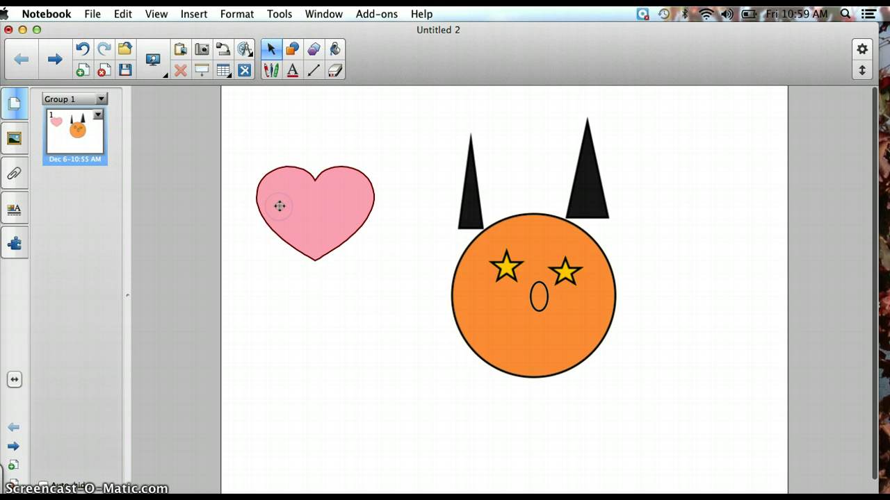
pyautogui.click(318, 199)
pyautogui.press('Delete')
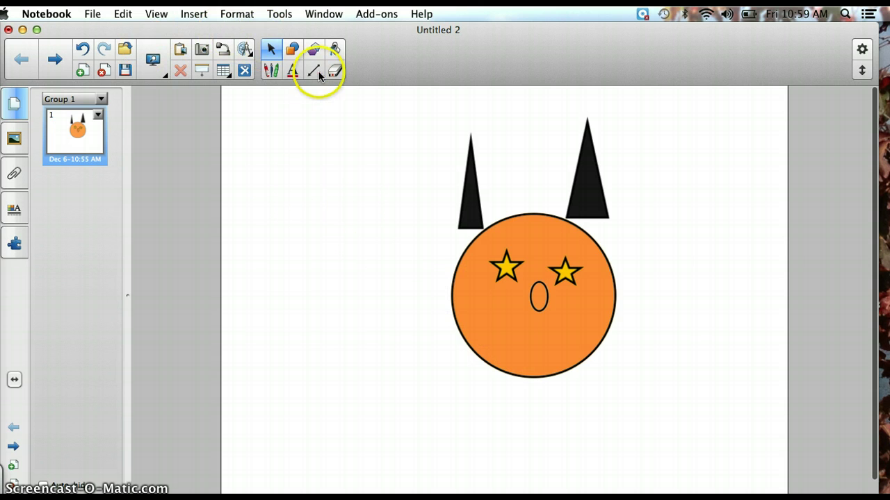
# - Draw a wide rounded rectangle from the bottom of the head towards the right as the body
pyautogui.click(292, 49)
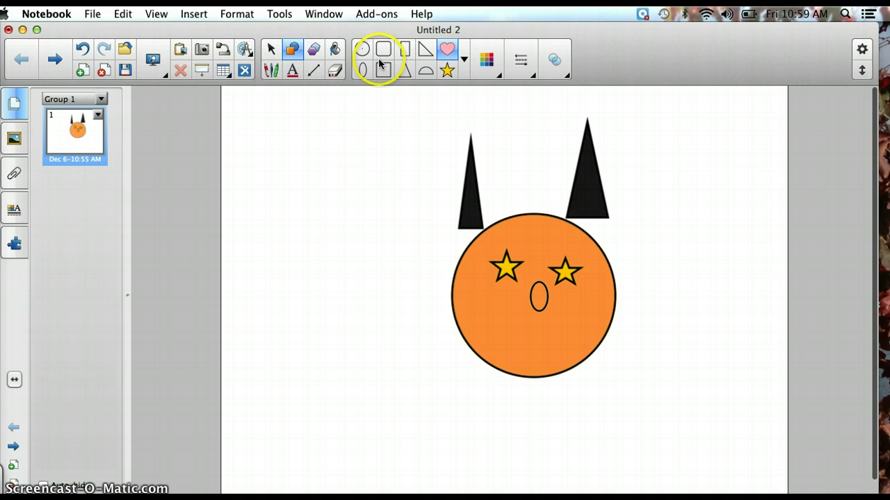
pyautogui.click(385, 51)
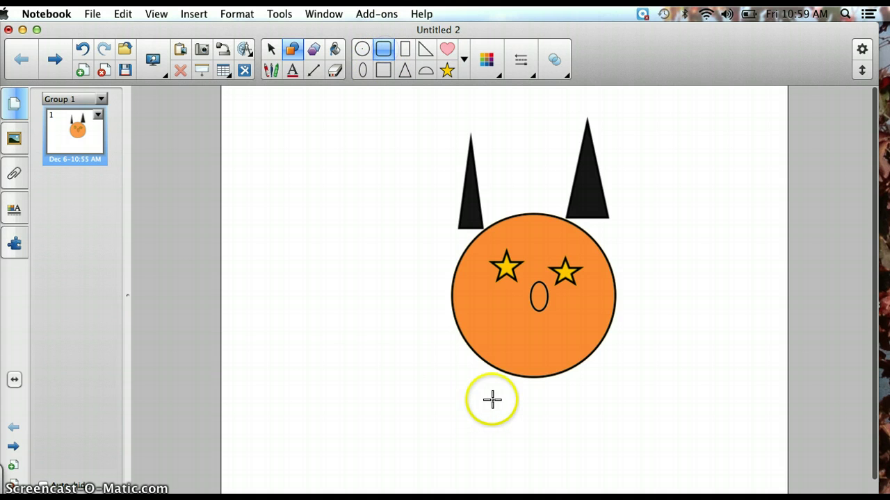
pyautogui.moveTo(496, 373); pyautogui.dragTo(758, 433)
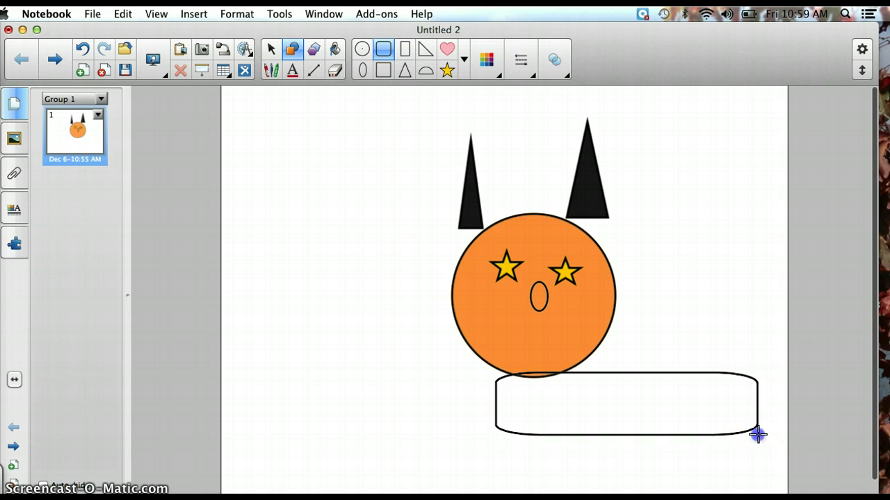
# - Fill the rounded rectangle body with a custom brown, made by darkening the light orange fill colour
pyautogui.click(273, 49)
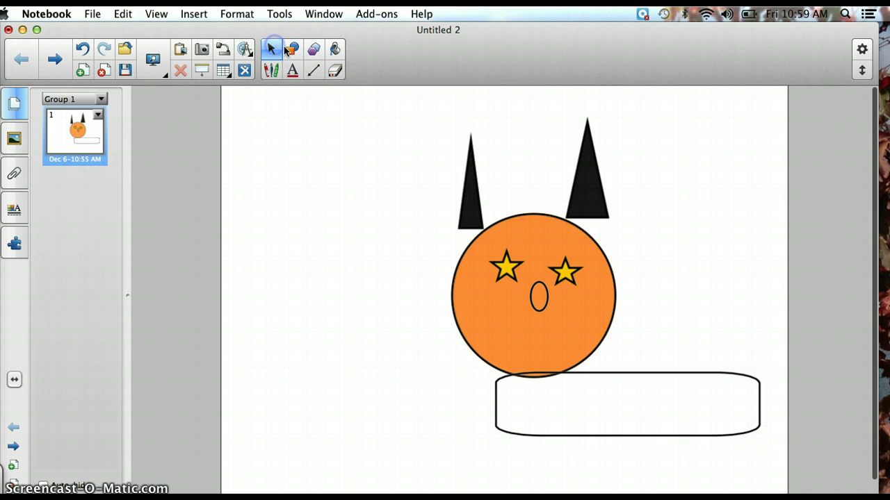
pyautogui.click(335, 49)
pyautogui.click(368, 60)
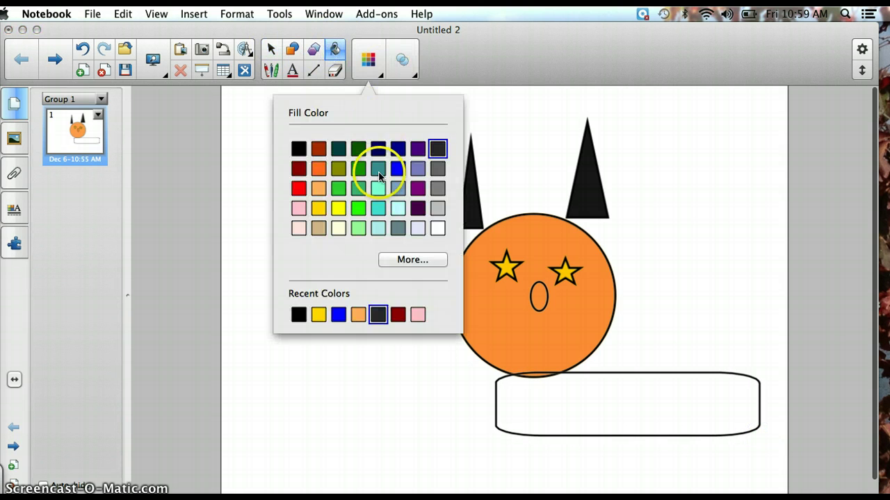
pyautogui.click(319, 188)
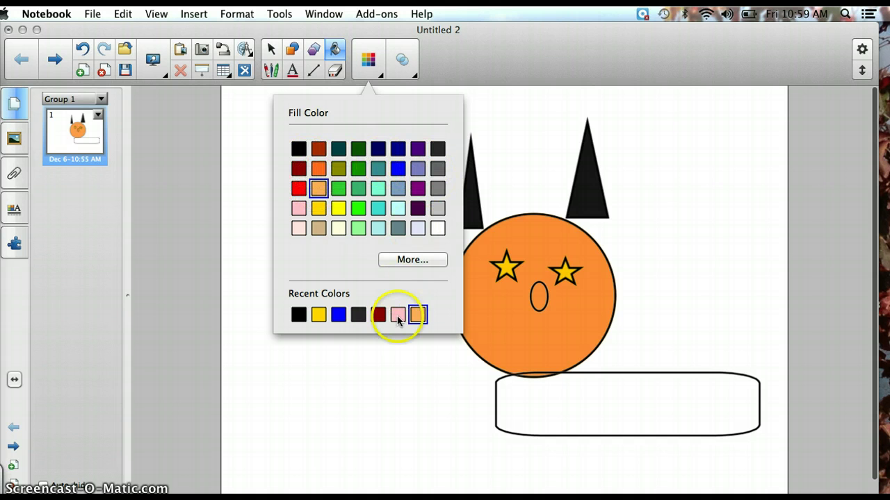
pyautogui.click(421, 263)
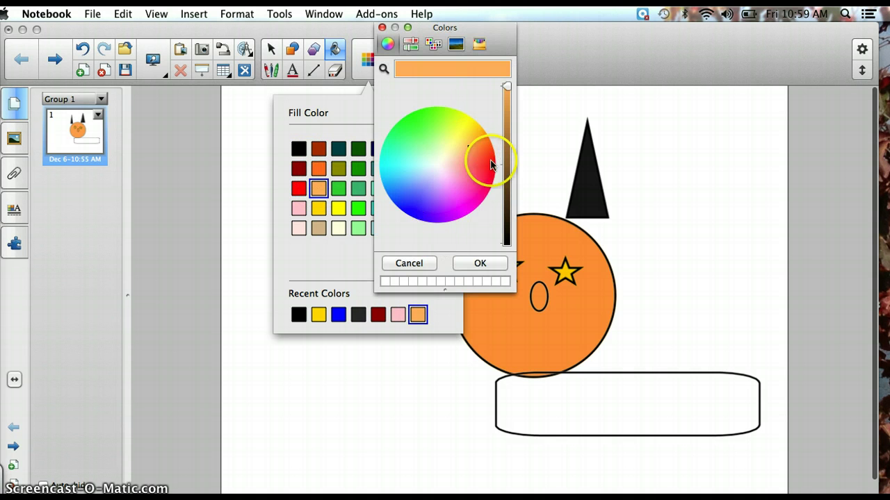
pyautogui.click(505, 188)
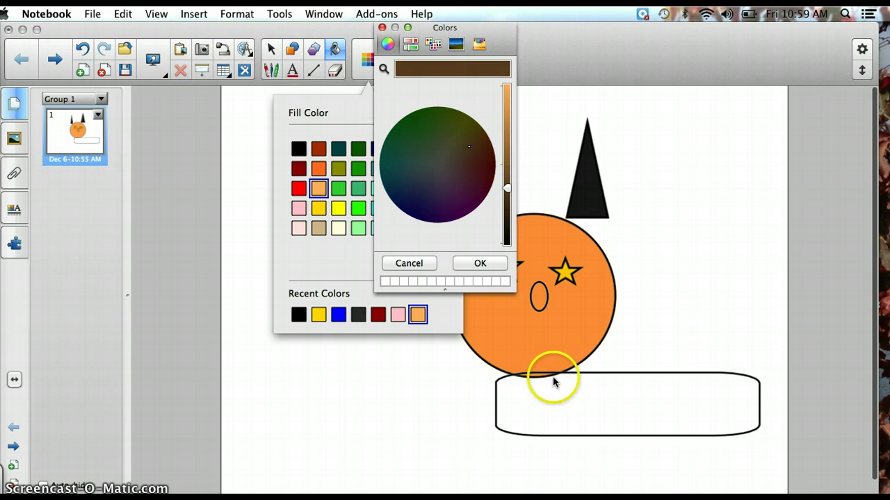
pyautogui.click(507, 162)
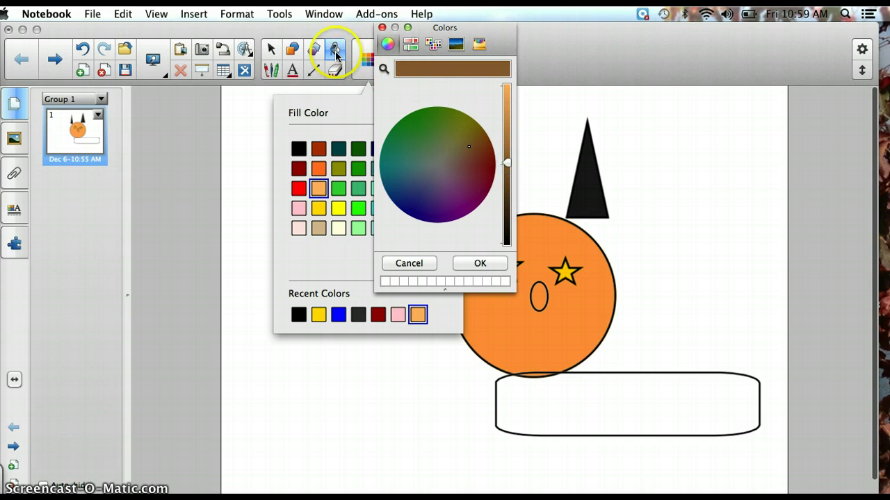
pyautogui.click(576, 416)
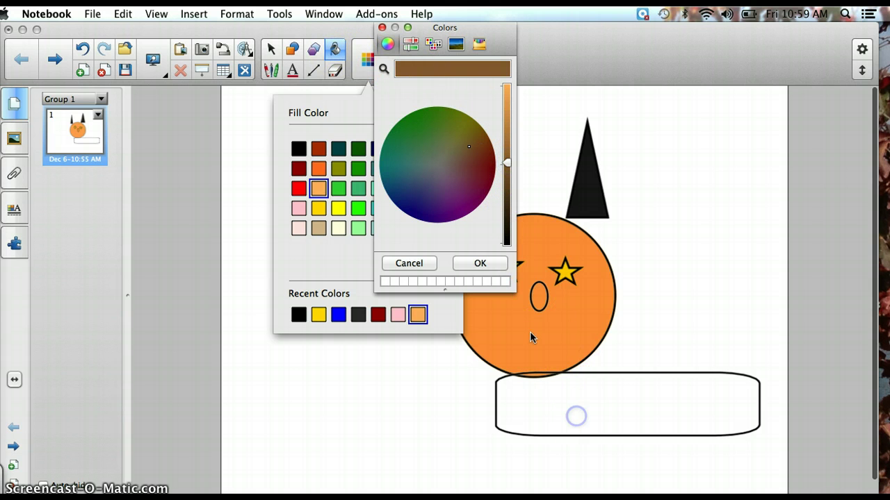
pyautogui.click(480, 263)
pyautogui.click(590, 424)
pyautogui.click(598, 402)
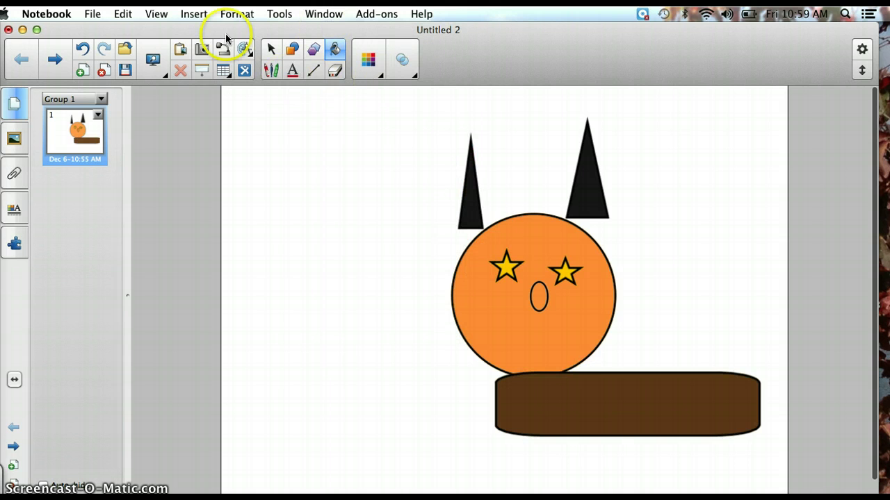
pyautogui.click(271, 48)
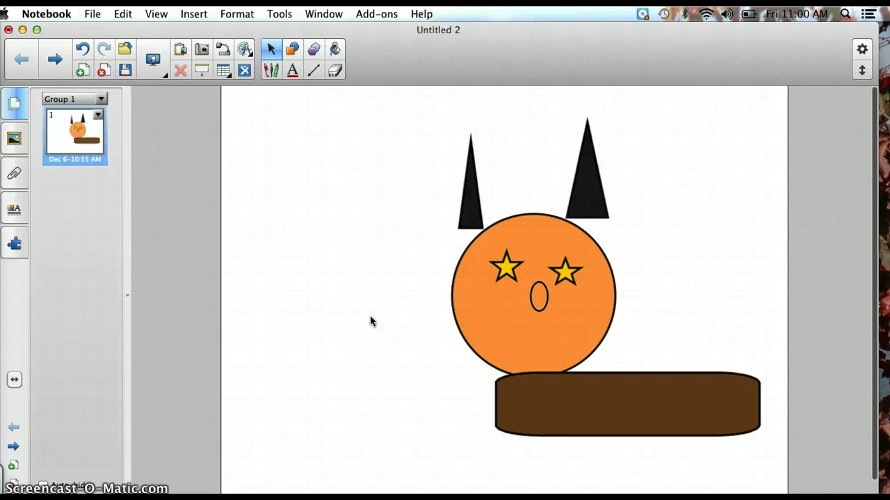
pyautogui.click(203, 53)
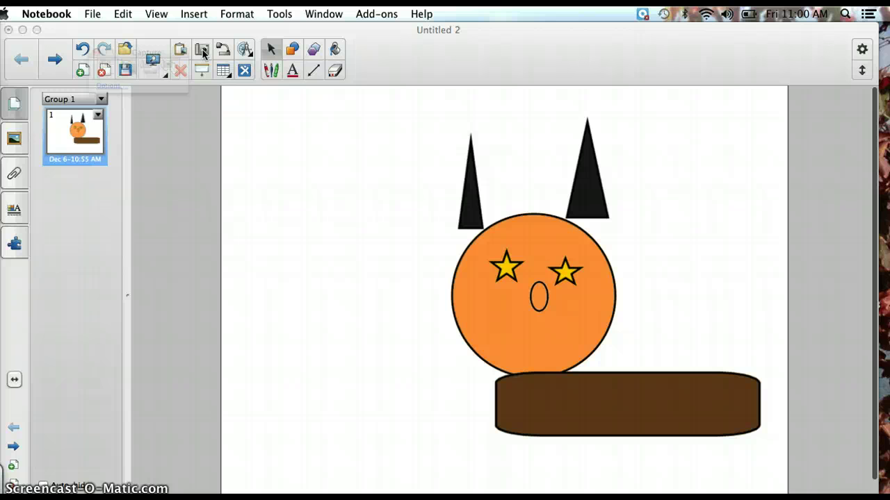
pyautogui.click(206, 53)
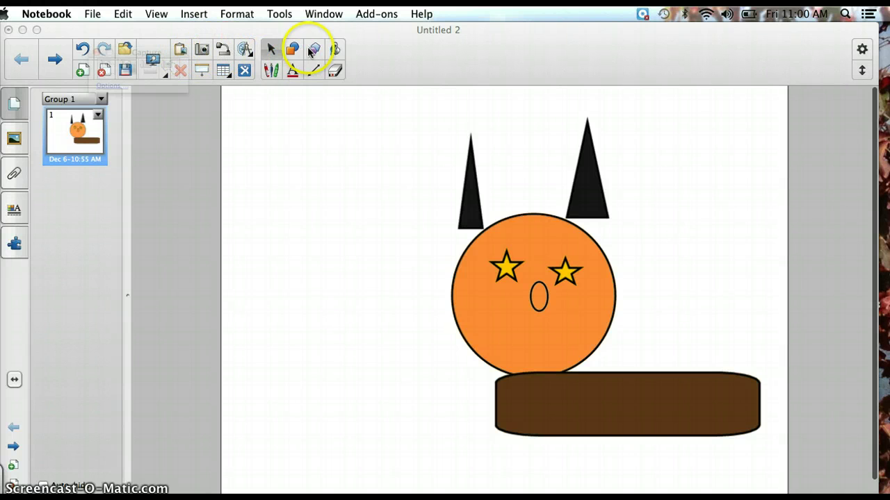
# - Scribble reddish-brown Crayon strokes over and around the body as rough fur
pyautogui.click(271, 70)
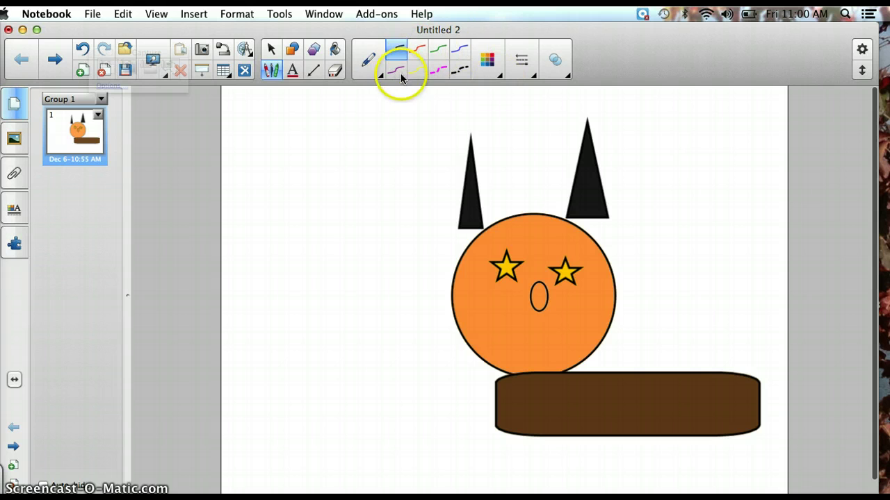
pyautogui.click(379, 72)
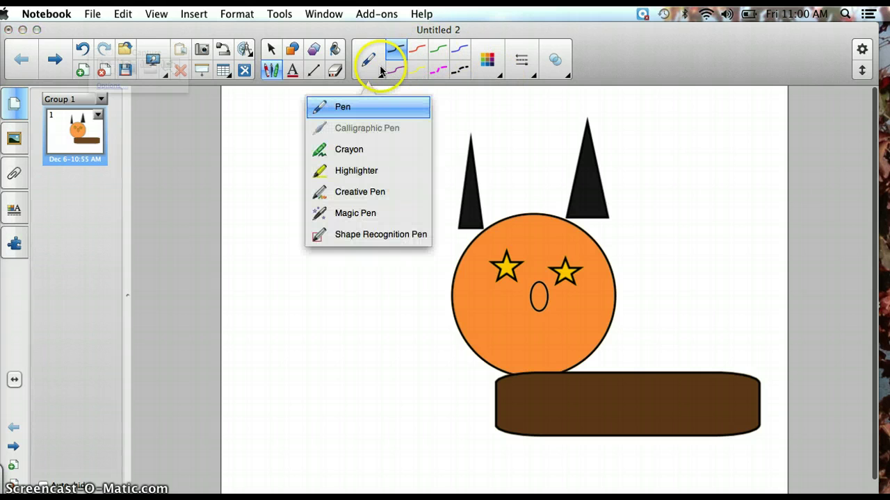
pyautogui.click(375, 151)
pyautogui.click(460, 71)
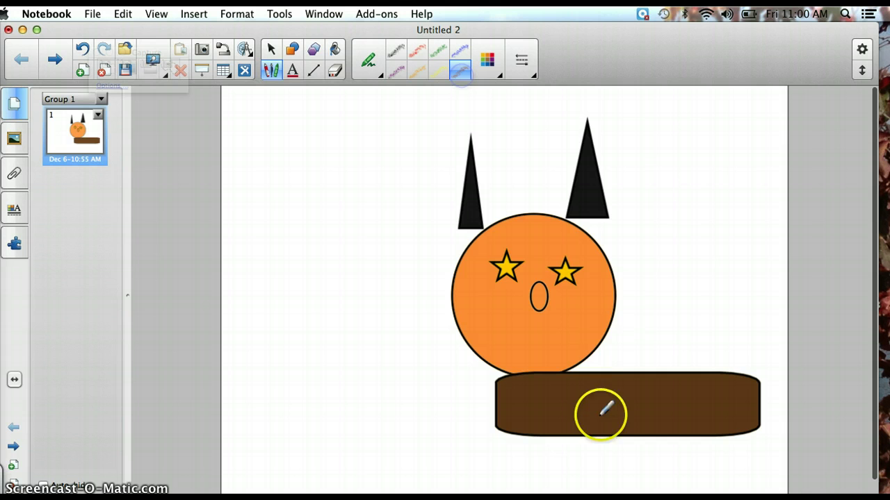
pyautogui.moveTo(628, 372); pyautogui.dragTo(677, 372)
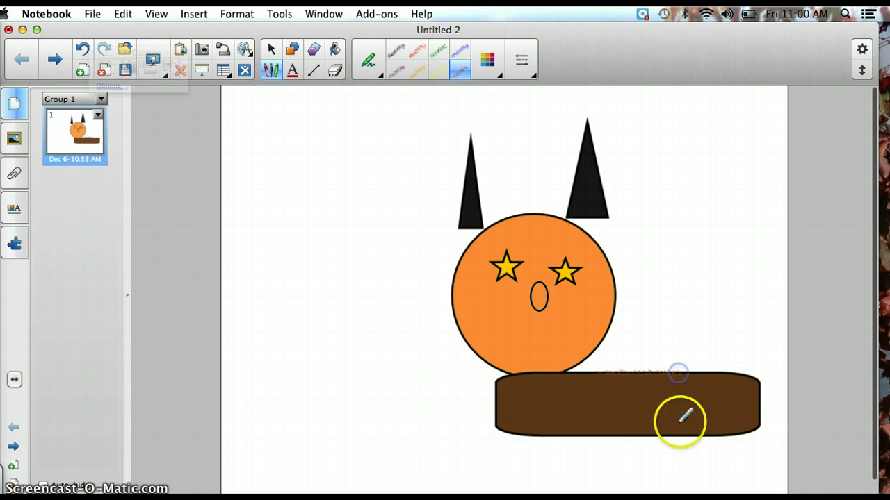
pyautogui.moveTo(680, 420)
pyautogui.mouseDown()
pyautogui.moveTo(717, 377)
pyautogui.moveTo(678, 396)
pyautogui.mouseUp()
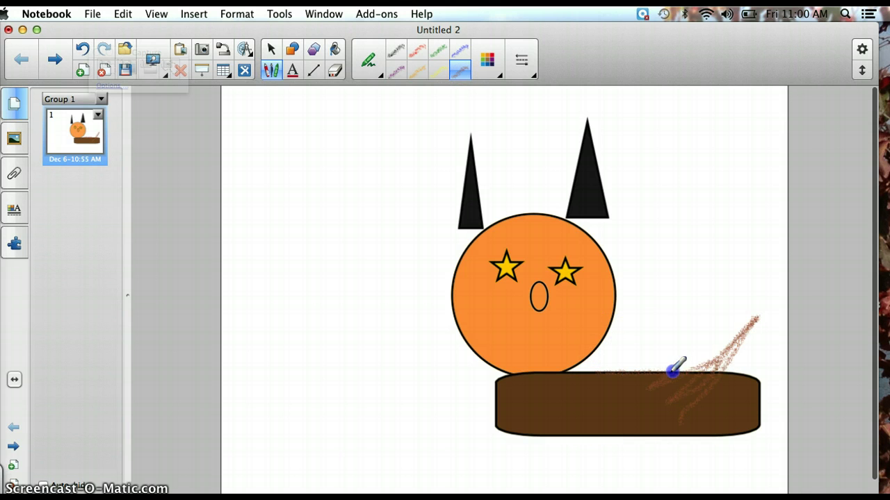
pyautogui.moveTo(579, 373); pyautogui.dragTo(693, 356)
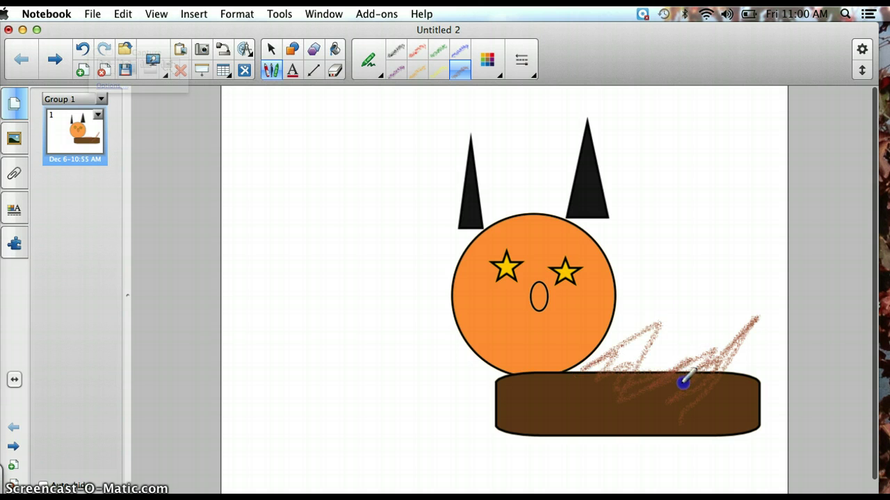
pyautogui.moveTo(635, 363); pyautogui.dragTo(676, 361)
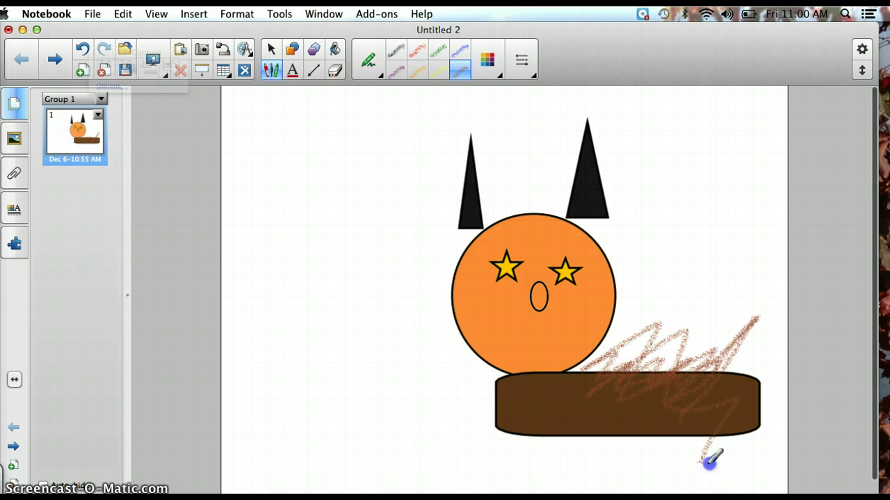
pyautogui.moveTo(734, 429); pyautogui.dragTo(763, 366)
pyautogui.moveTo(720, 405); pyautogui.dragTo(629, 451)
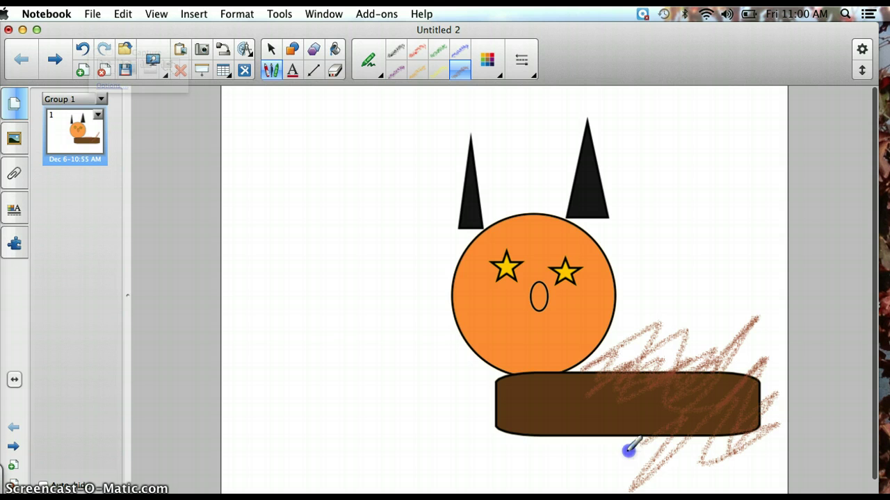
pyautogui.moveTo(519, 445); pyautogui.dragTo(570, 390)
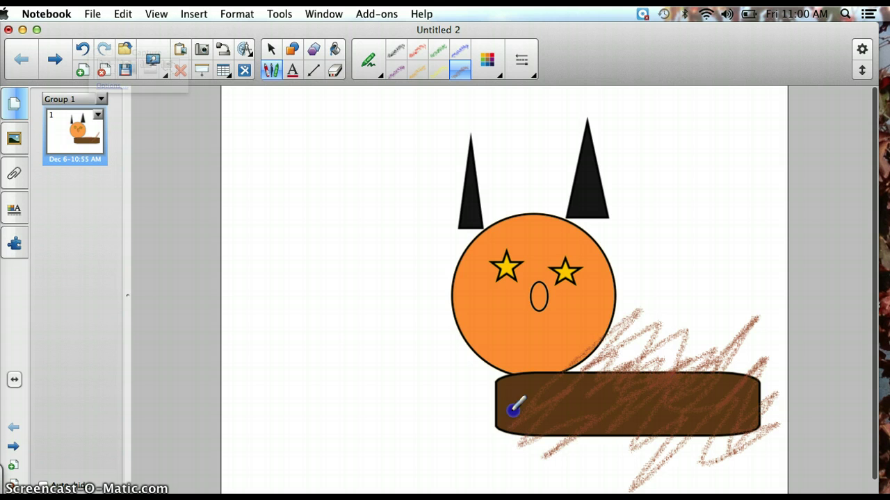
pyautogui.moveTo(513, 410); pyautogui.dragTo(579, 443)
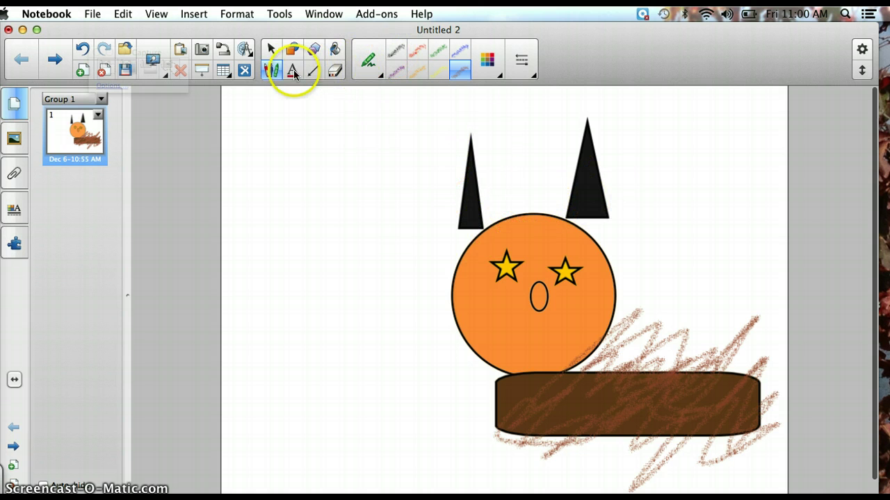
# - Scribble large zigzag strokes with the Magic Pen in periwinkle blue across the empty space to the left of the head
pyautogui.click(369, 69)
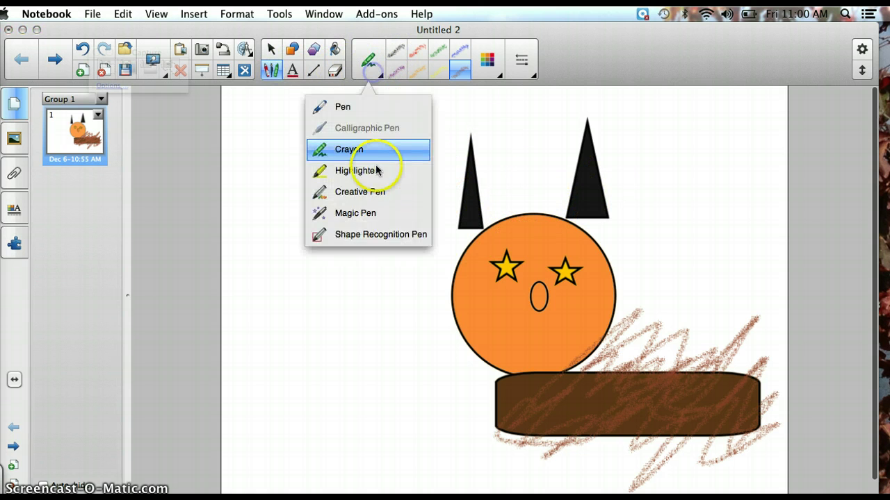
pyautogui.click(372, 214)
pyautogui.click(431, 62)
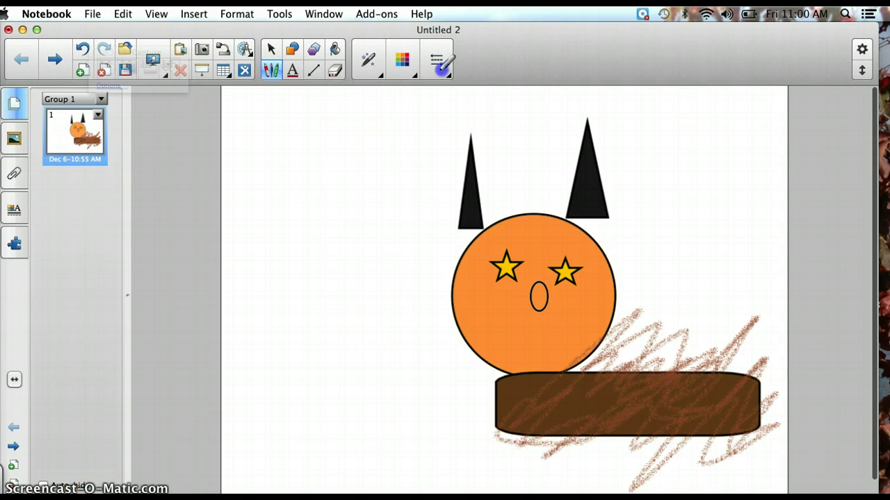
pyautogui.click(381, 75)
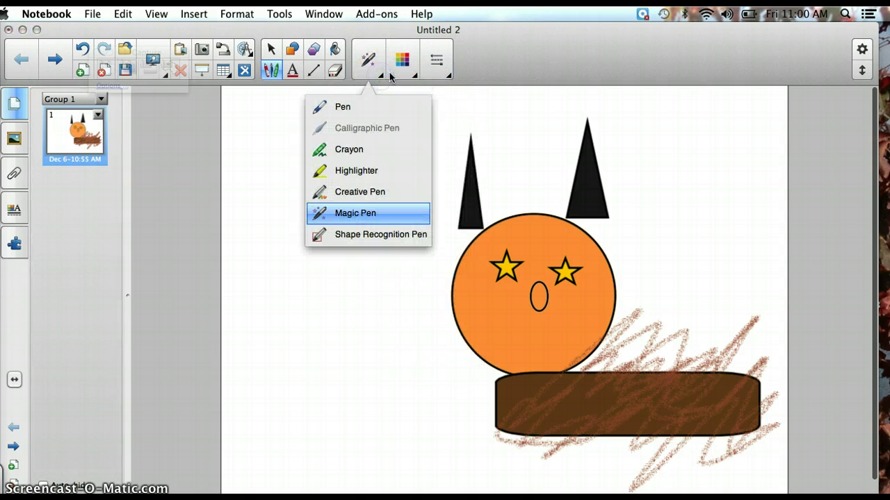
pyautogui.click(402, 71)
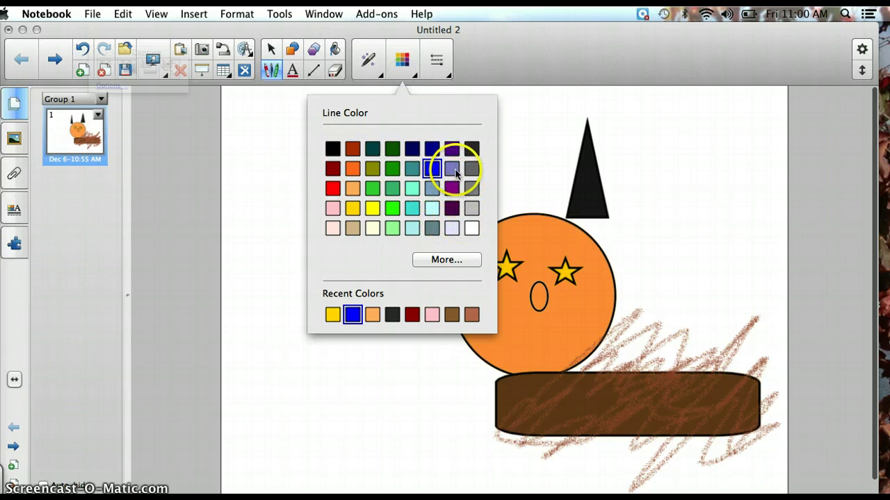
pyautogui.click(454, 170)
pyautogui.click(259, 234)
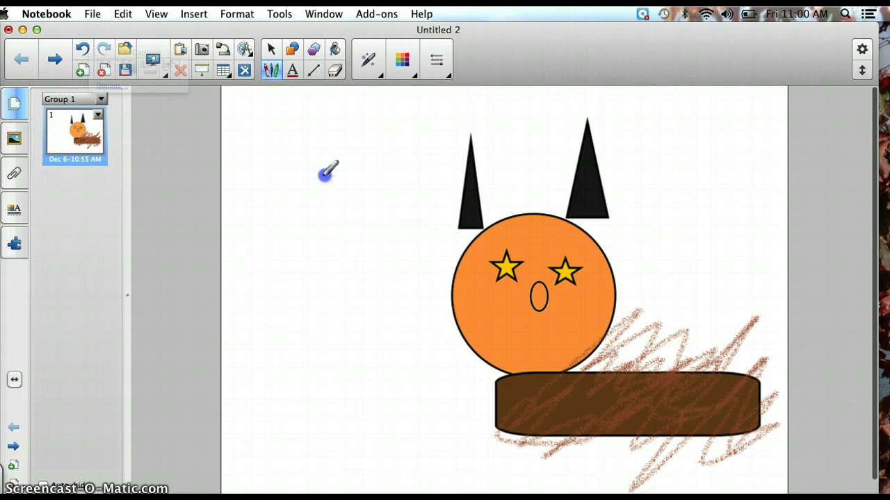
pyautogui.moveTo(325, 174)
pyautogui.mouseDown()
pyautogui.moveTo(352, 143)
pyautogui.moveTo(282, 188)
pyautogui.moveTo(324, 114)
pyautogui.moveTo(290, 283)
pyautogui.moveTo(362, 250)
pyautogui.moveTo(410, 135)
pyautogui.mouseUp()
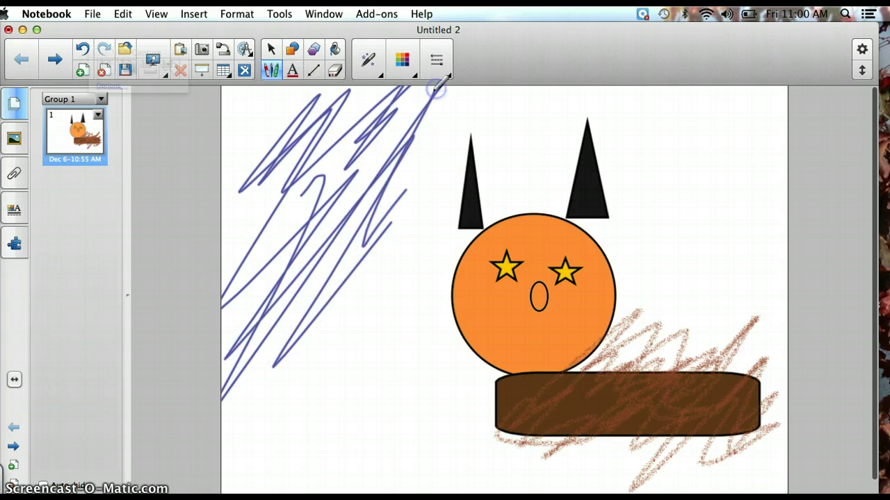
# - Draw a large circle in the upper-right corner of the page, extending past its edges, as a sun
pyautogui.click(297, 48)
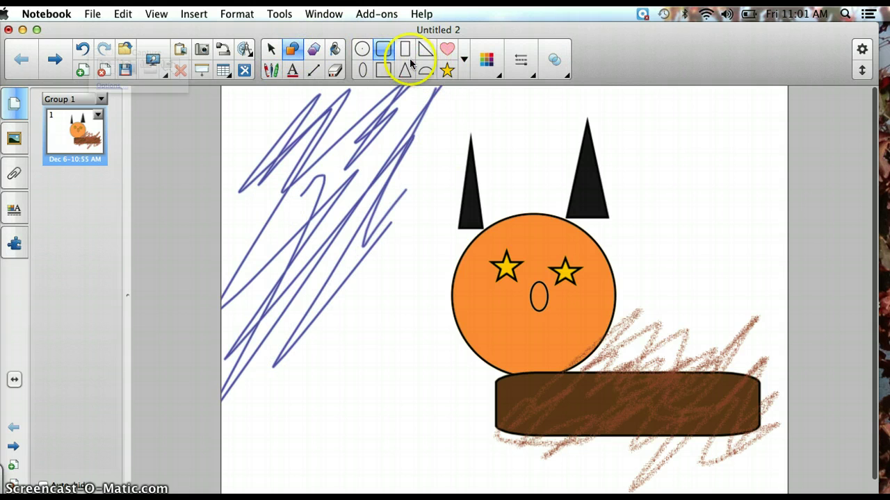
pyautogui.click(362, 49)
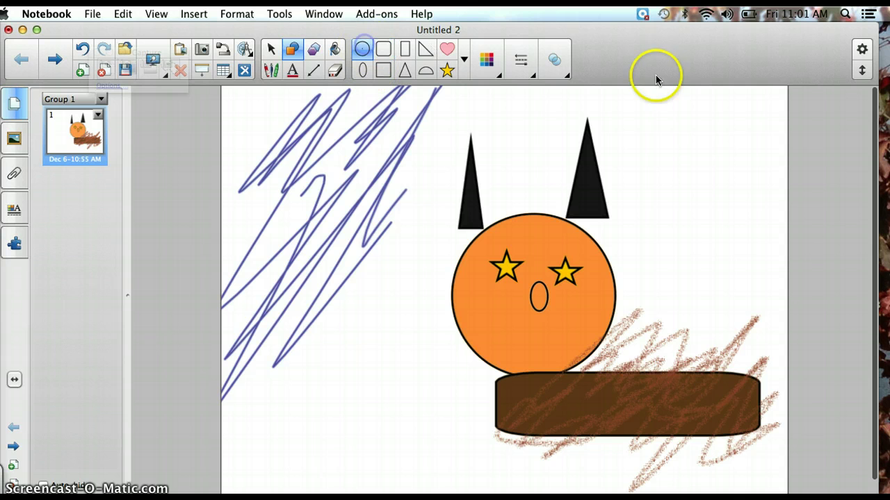
pyautogui.moveTo(715, 101); pyautogui.dragTo(799, 151)
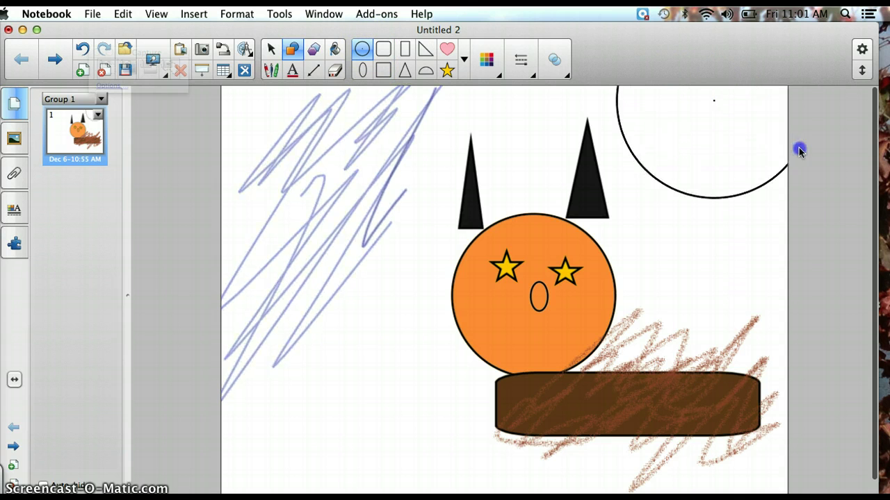
# - Fill the large corner circle with bright yellow
pyautogui.click(335, 48)
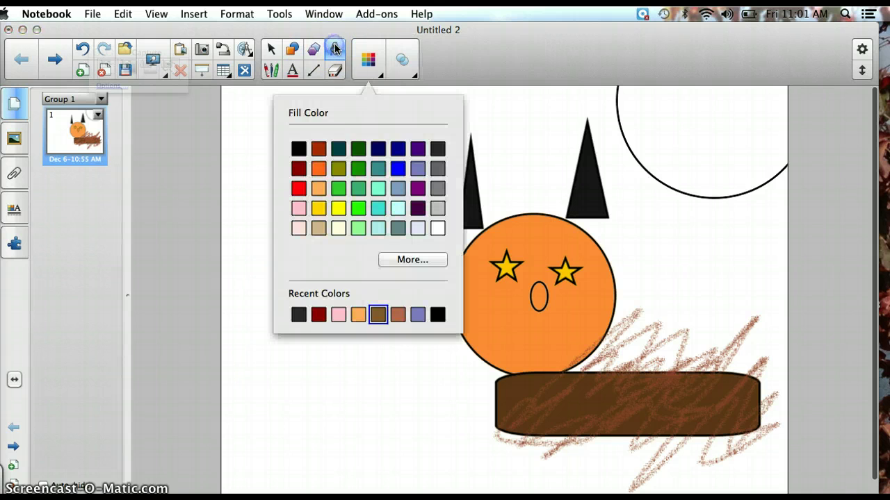
pyautogui.click(339, 208)
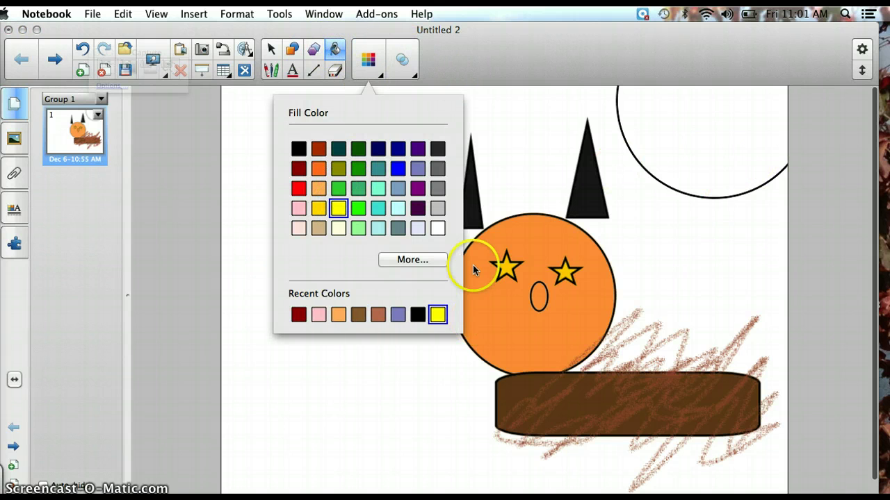
pyautogui.click(710, 145)
pyautogui.click(711, 140)
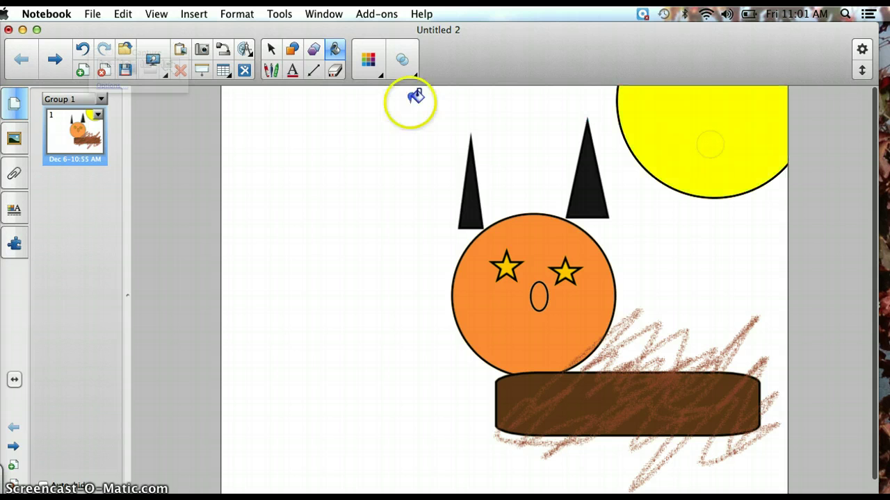
# - Draw a wavy red Crayon line along the lower edge of the yellow circle, from its left side to the page edge
pyautogui.click(280, 73)
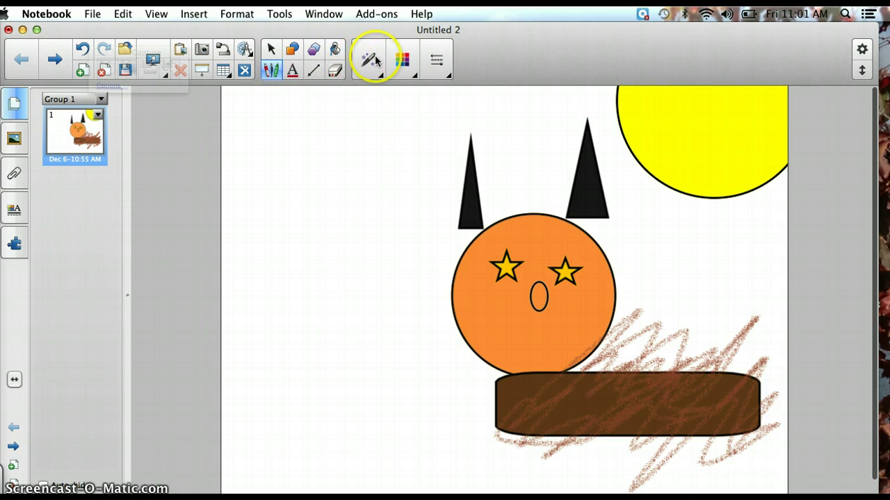
pyautogui.click(375, 61)
pyautogui.click(369, 149)
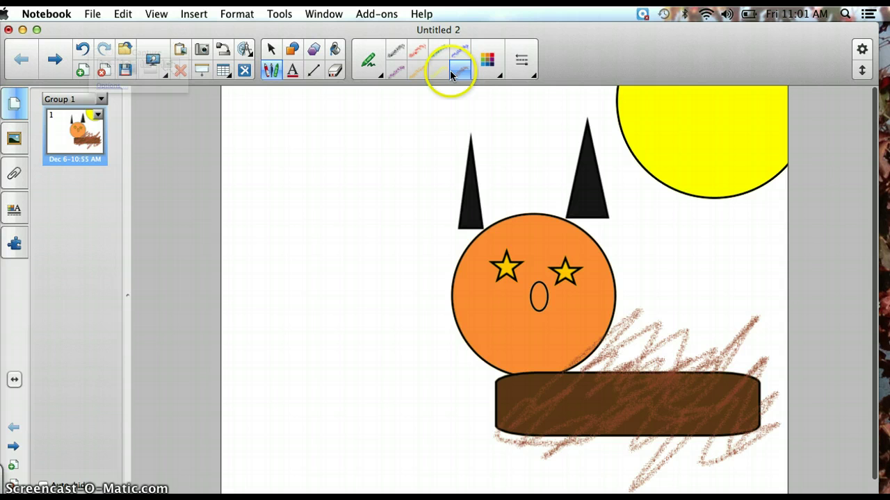
pyautogui.click(417, 50)
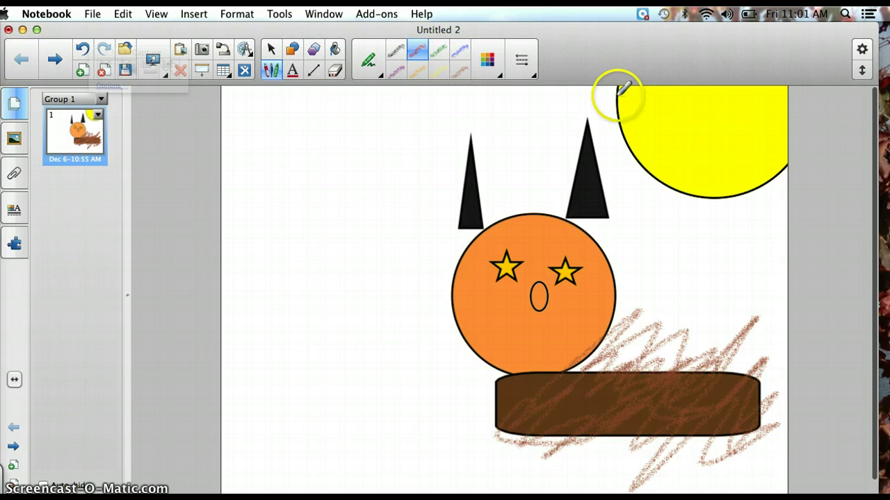
pyautogui.moveTo(617, 105)
pyautogui.mouseDown()
pyautogui.moveTo(635, 100)
pyautogui.moveTo(661, 182)
pyautogui.moveTo(770, 185)
pyautogui.mouseUp()
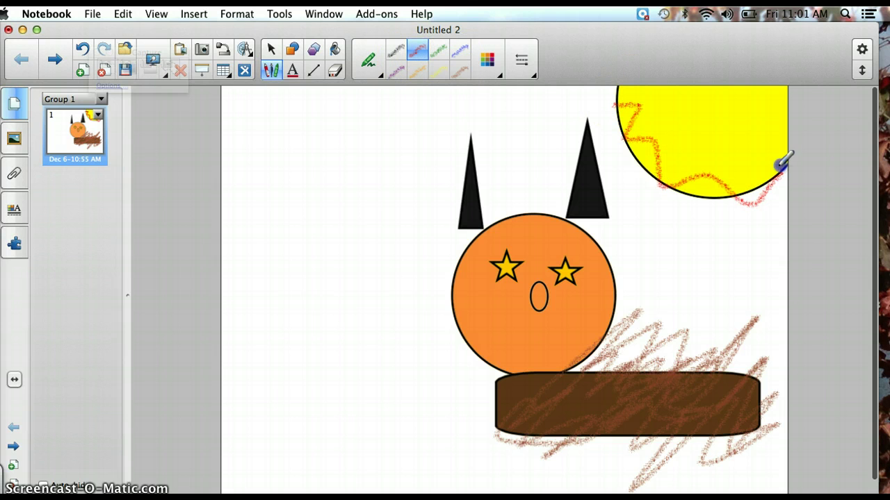